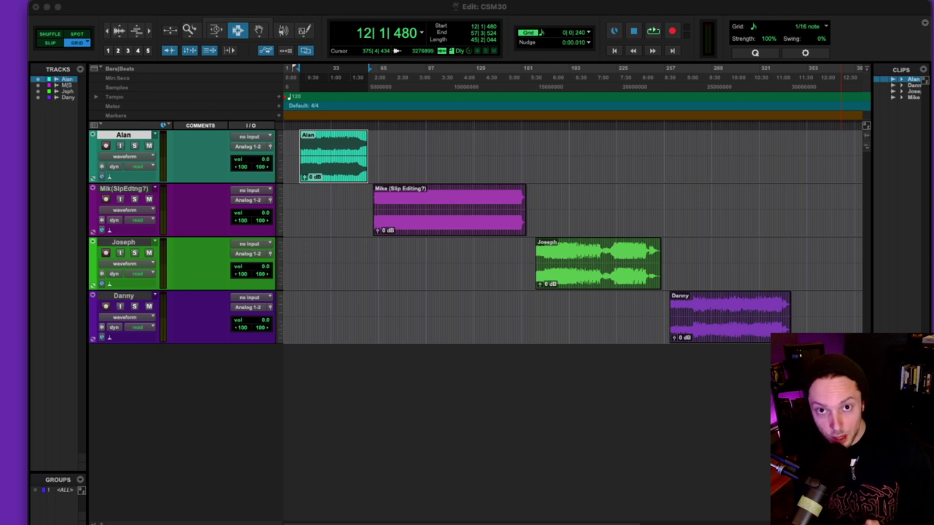
# Select the whole mix clip on the first track and play it from its start.
pyautogui.click(316, 136)
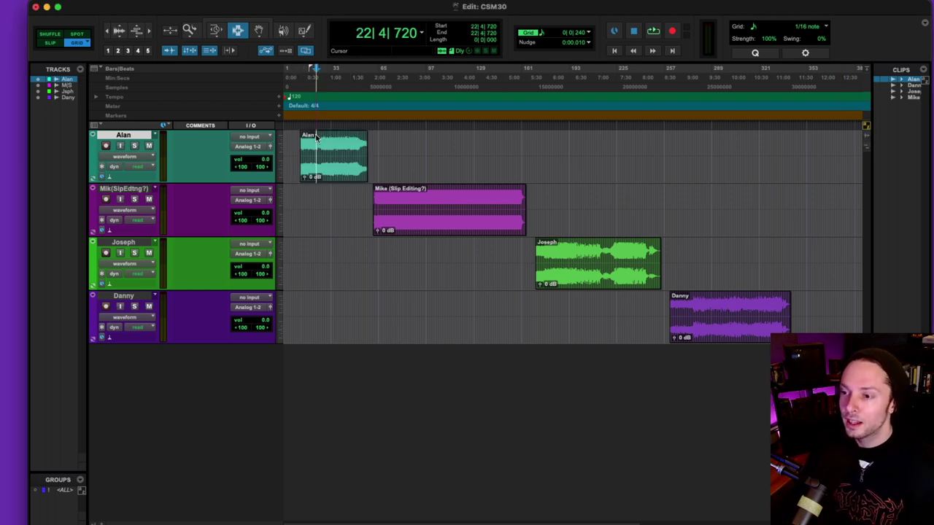
pyautogui.doubleClick(316, 137)
pyautogui.press('space')
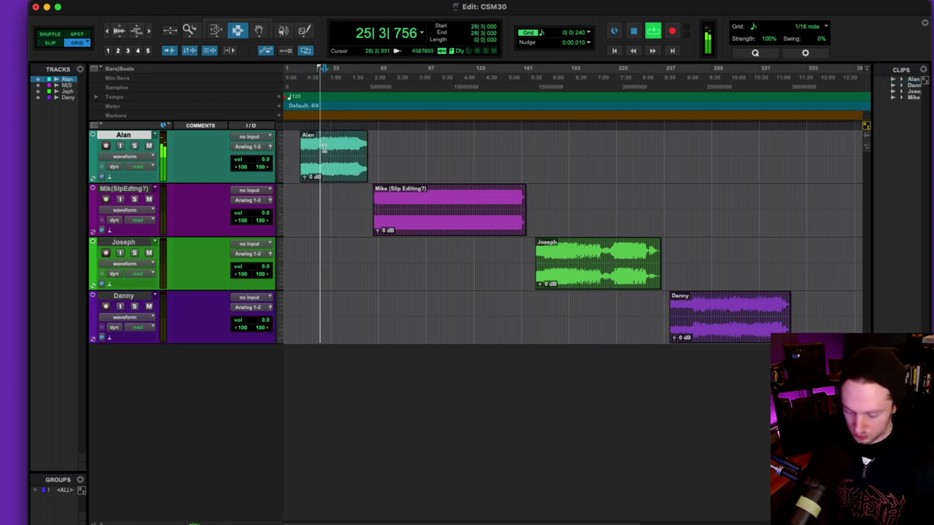
# Zoom and scroll to follow the first-track mix during playback, then stop it.
pyautogui.press('super+bracketleft')
pyautogui.press('super+bracketright')
pyautogui.press('super+bracketright')
pyautogui.press('super+bracketright')
pyautogui.press('super+bracketright')
pyautogui.hscroll(5, 324, 148)
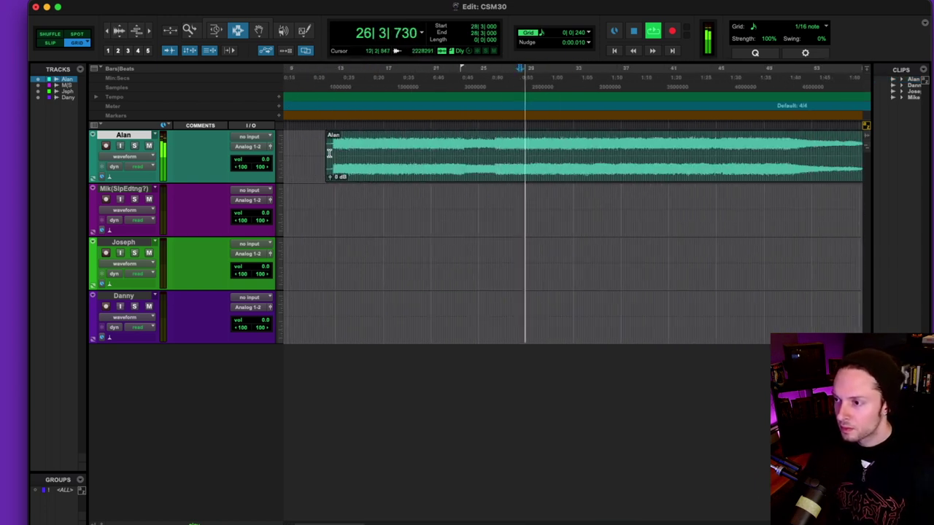
pyautogui.press('super+bracketleft')
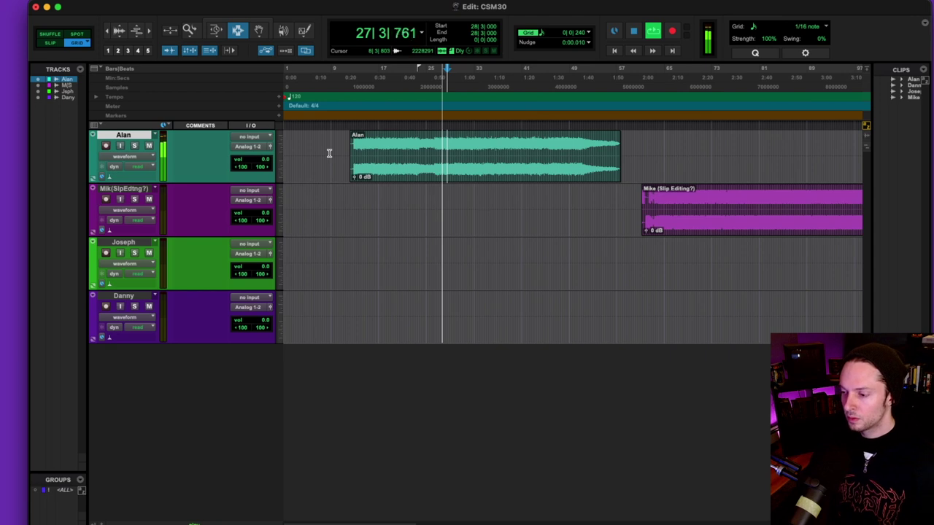
pyautogui.hscroll(1, 329, 153)
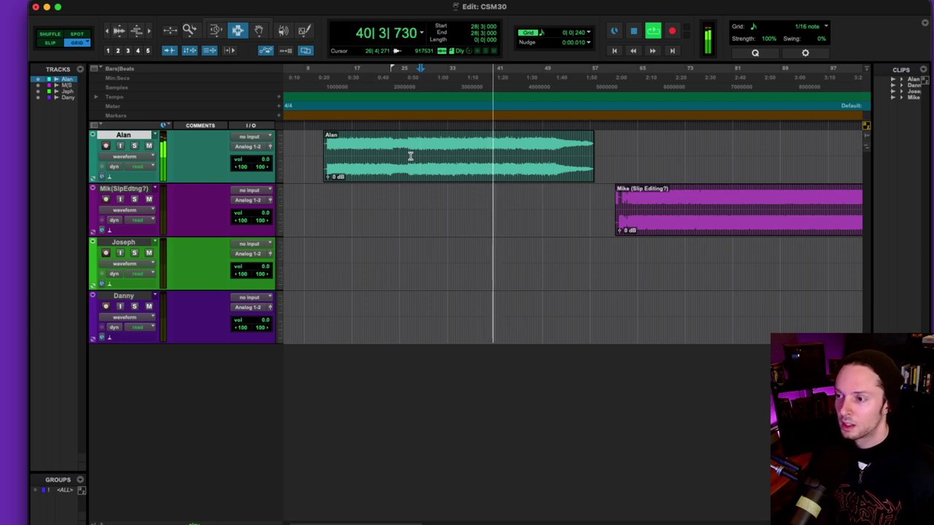
pyautogui.hscroll(1, 410, 156)
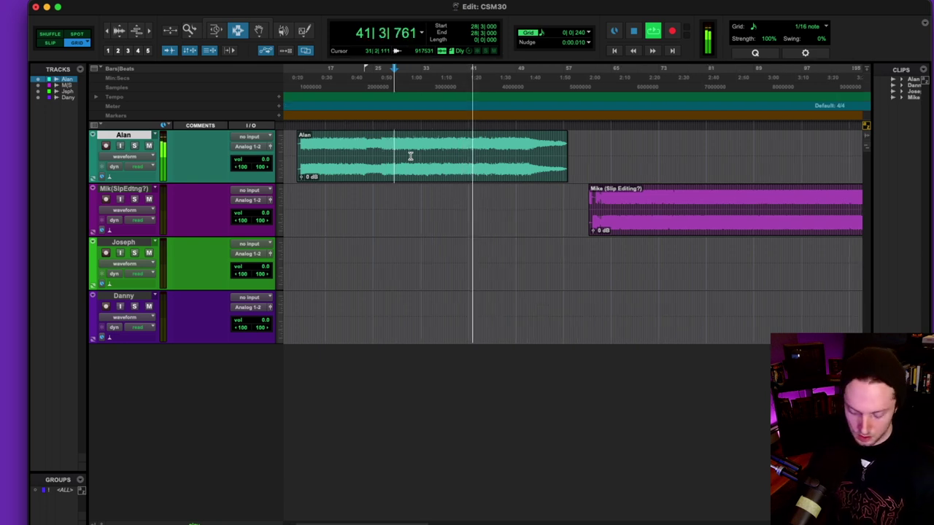
pyautogui.scroll(-1, 411, 155)
pyautogui.scroll(2, 411, 155)
pyautogui.hscroll(2, 411, 155)
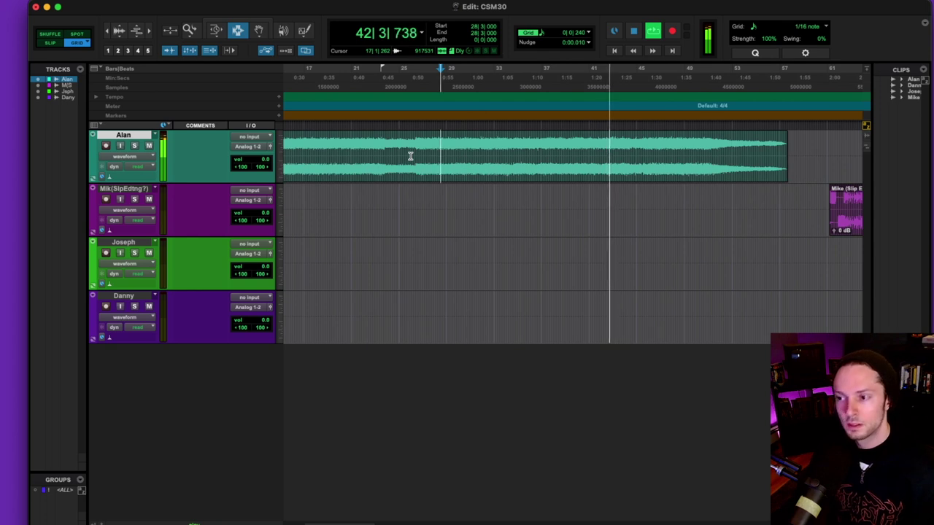
pyautogui.hscroll(2, 411, 156)
pyautogui.scroll(-1, 410, 155)
pyautogui.hscroll(1, 411, 155)
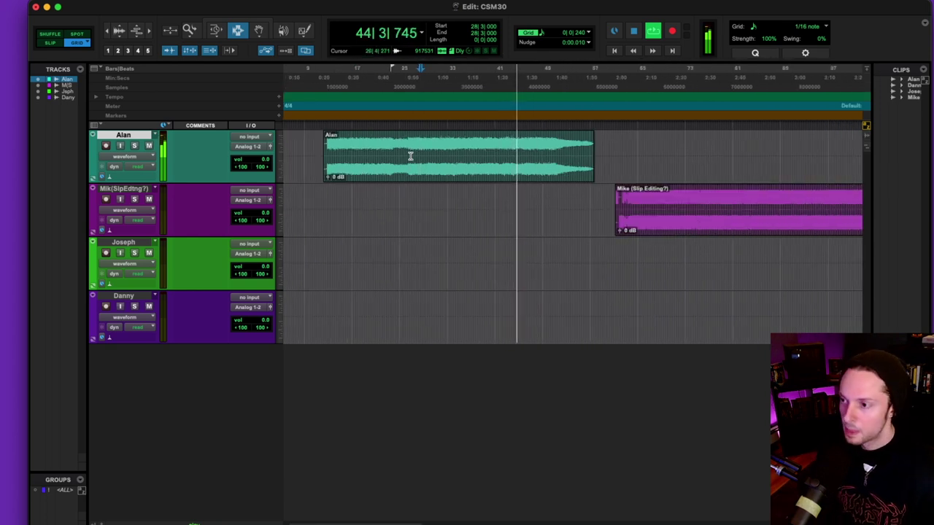
pyautogui.press('space')
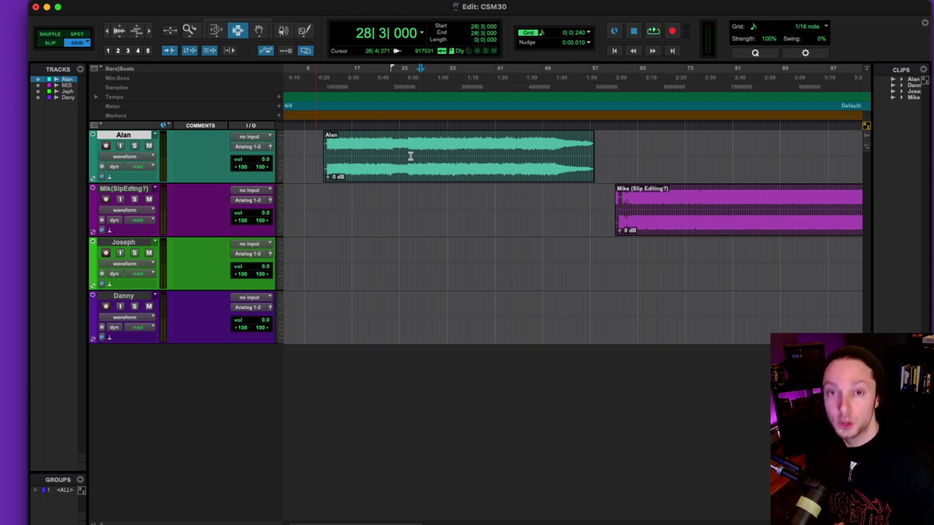
pyautogui.hscroll(5, 511, 205)
pyautogui.doubleClick(564, 224)
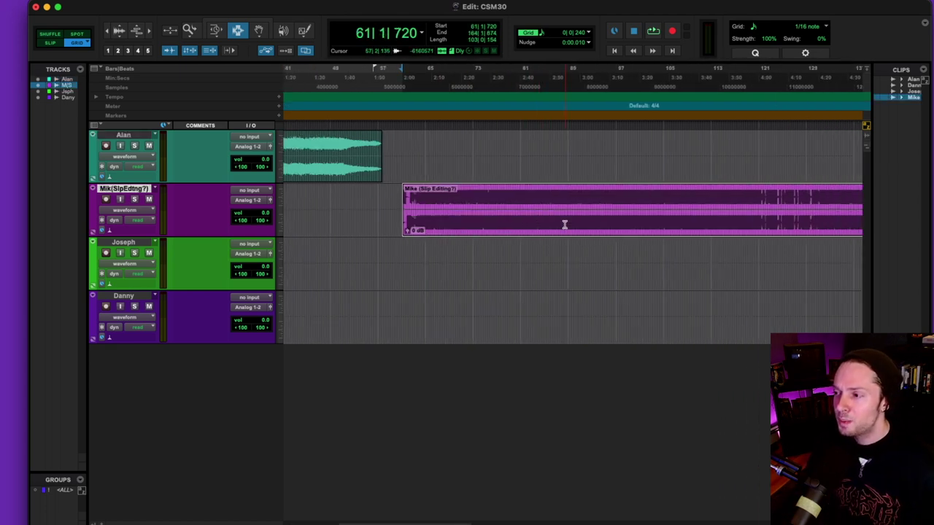
# Play the second-track mix clip with all four clips in view, stop partway, then resume.
pyautogui.press('r')
pyautogui.press('r')
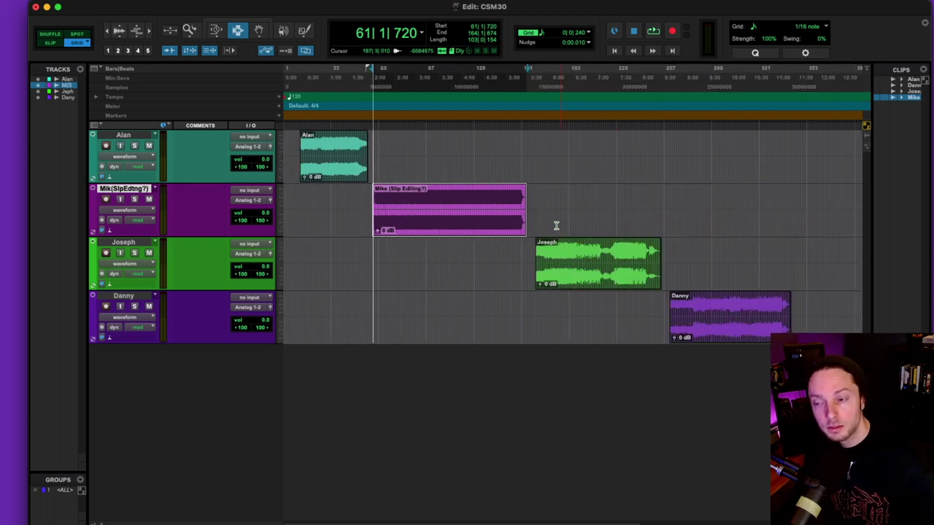
pyautogui.press('space')
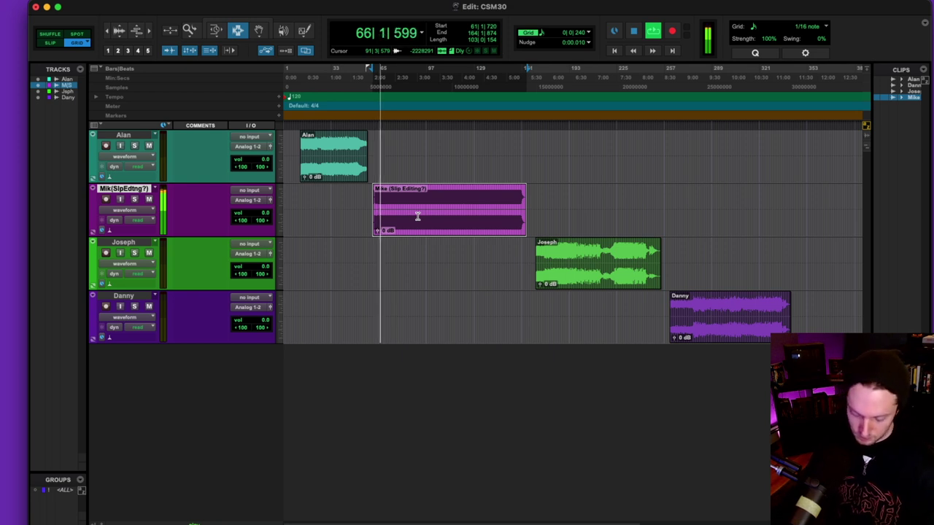
pyautogui.press('super+bracketright')
pyautogui.press('super+bracketright')
pyautogui.press('super+bracketright')
pyautogui.hscroll(6, 418, 217)
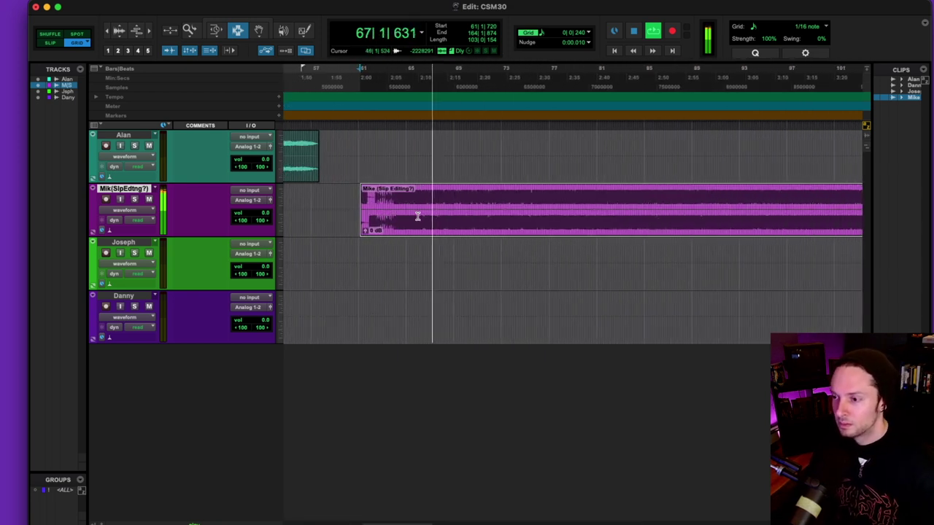
pyautogui.press('super+bracketleft')
pyautogui.hscroll(2, 417, 217)
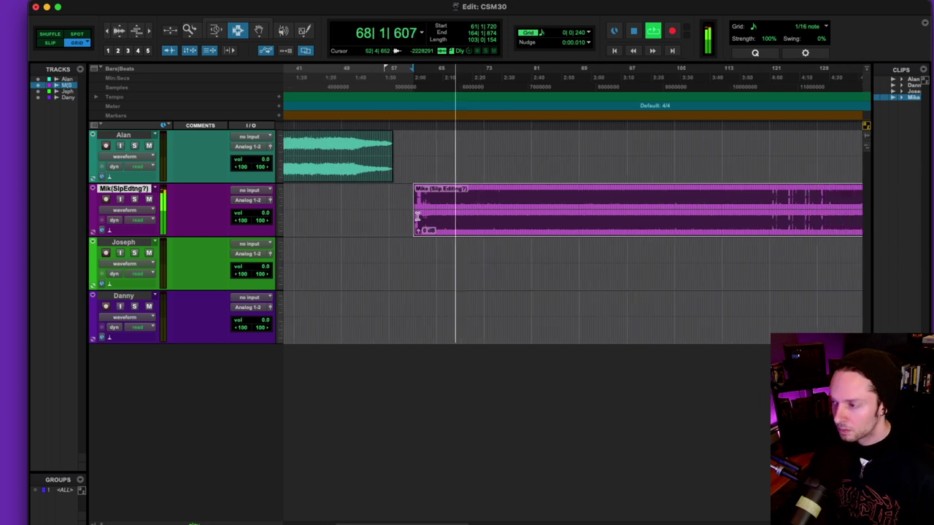
pyautogui.hscroll(2, 417, 217)
pyautogui.press('super+bracketleft')
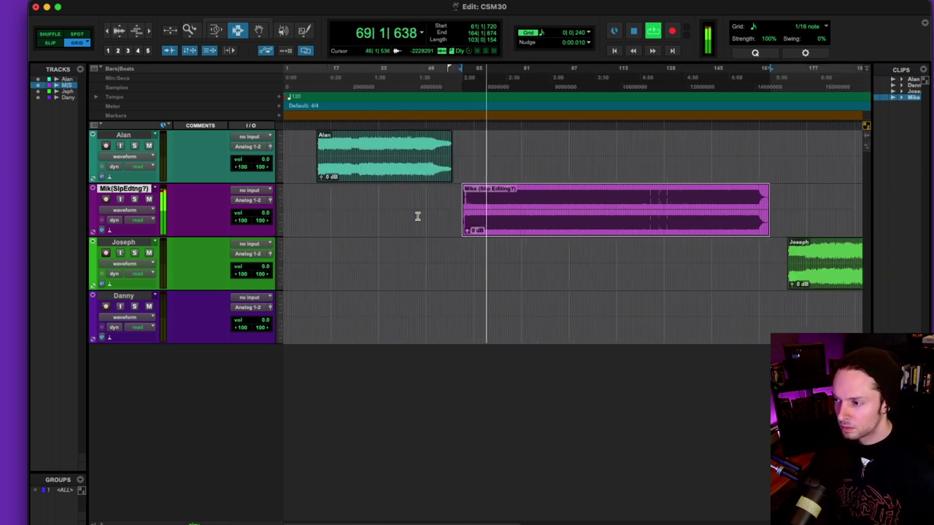
pyautogui.hscroll(2, 417, 217)
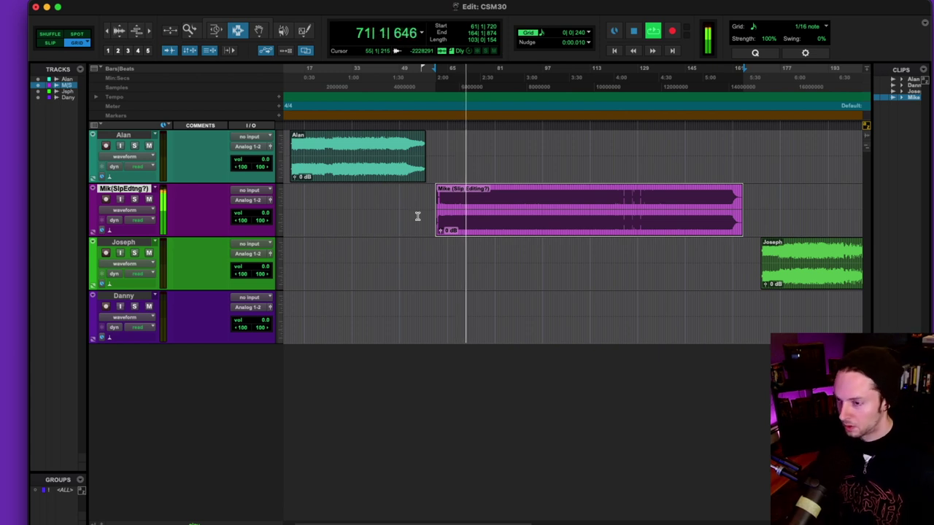
pyautogui.press('space')
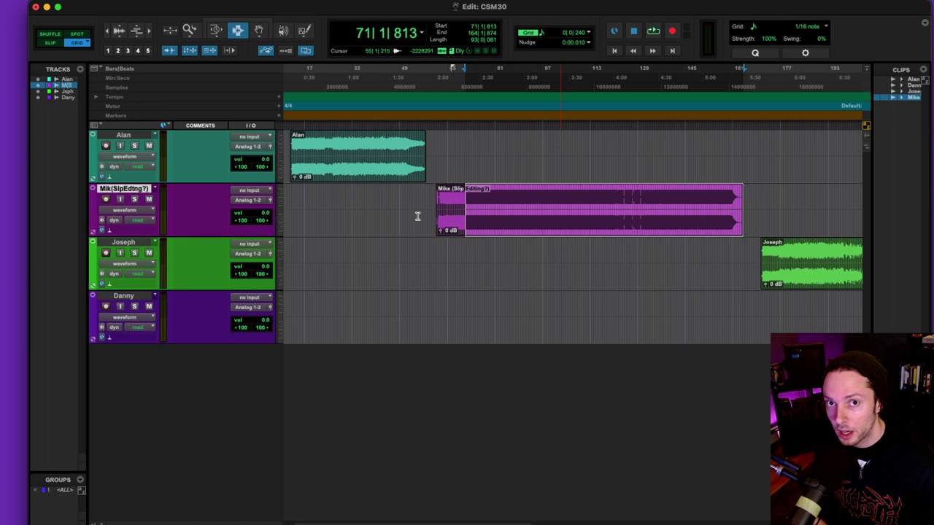
pyautogui.press('space')
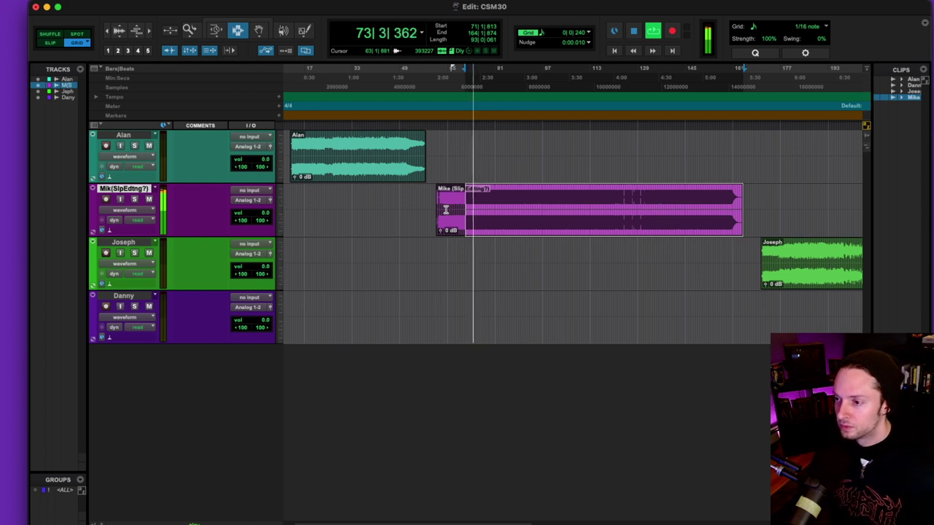
# Mark playhead positions in the second-track mix, ending at 91|3|353, and stop playback.
pyautogui.press('super+bracketleft')
pyautogui.press('super+bracketright')
pyautogui.press('super+bracketright')
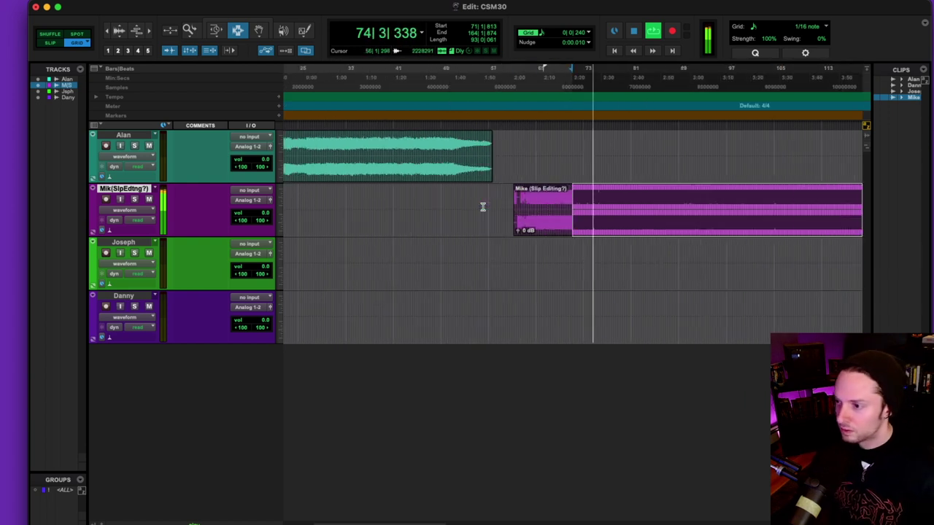
pyautogui.hscroll(5, 482, 208)
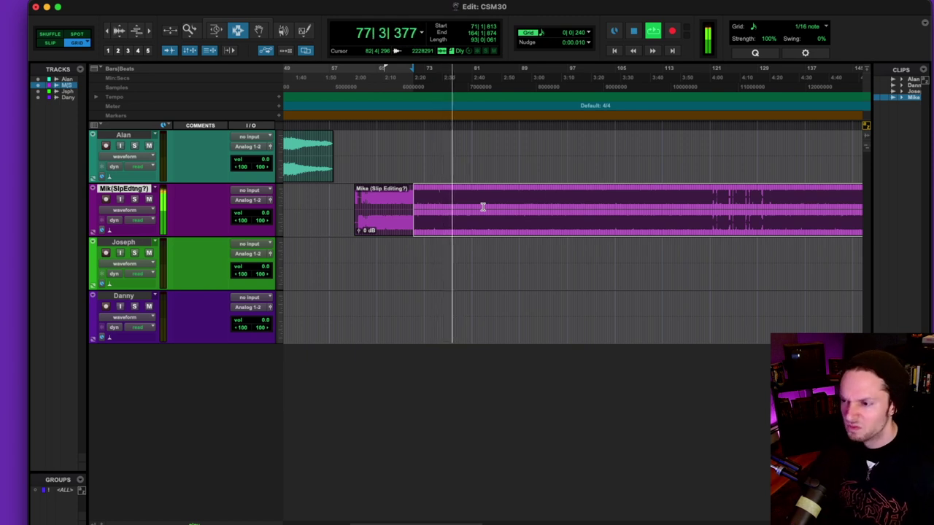
pyautogui.press('Down')
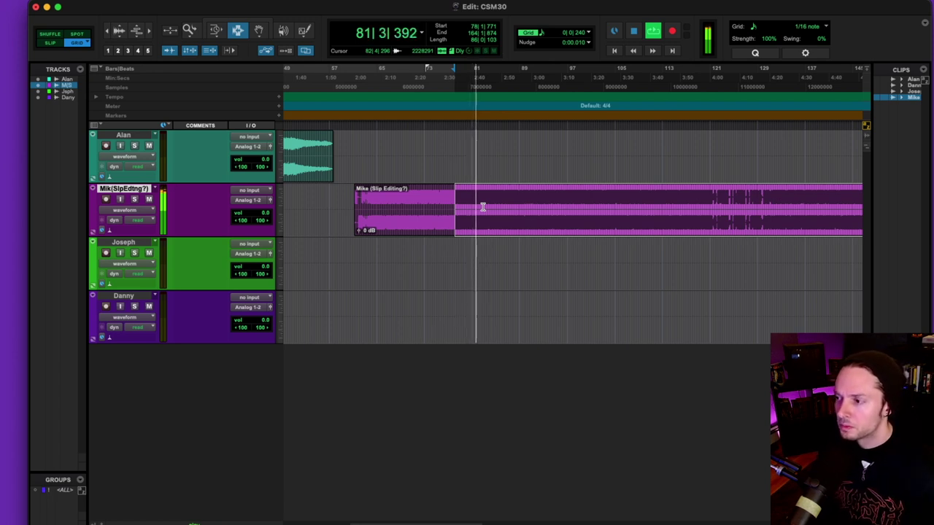
pyautogui.keyDown('shift'); pyautogui.click(482, 208); pyautogui.keyUp('shift')
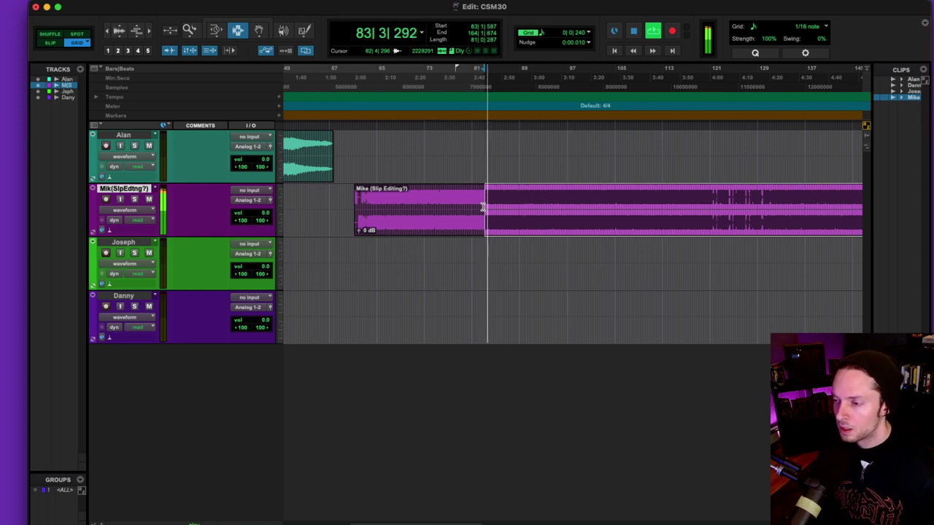
pyautogui.press('super+bracketleft')
pyautogui.hscroll(3, 482, 208)
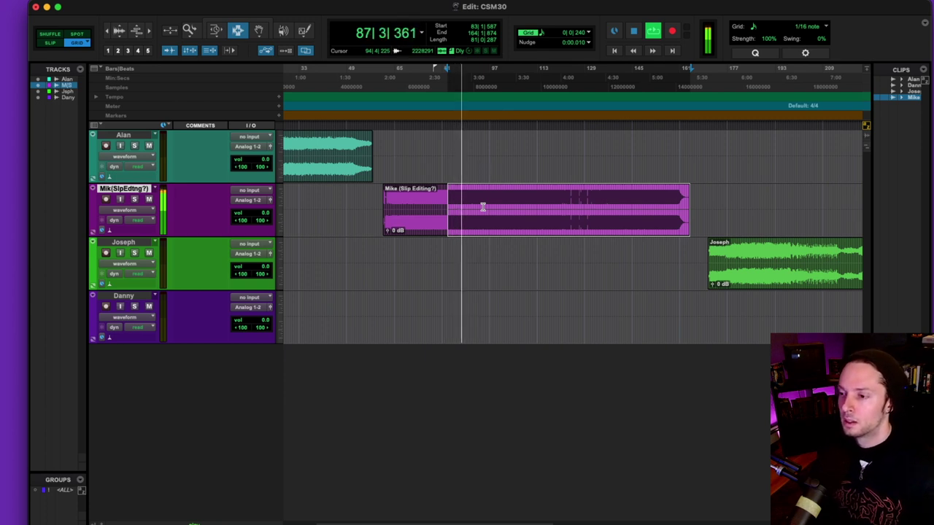
pyautogui.press('Down')
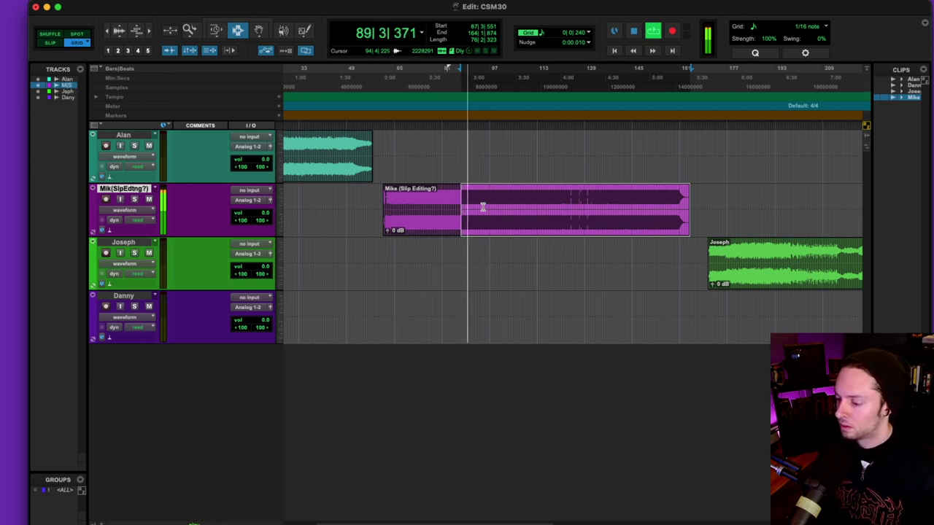
pyautogui.press('Down')
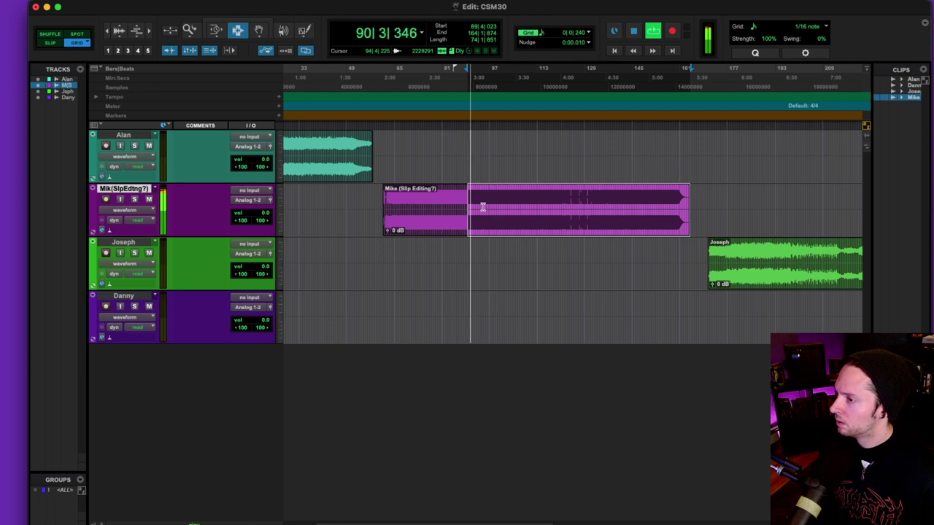
pyautogui.press('Down')
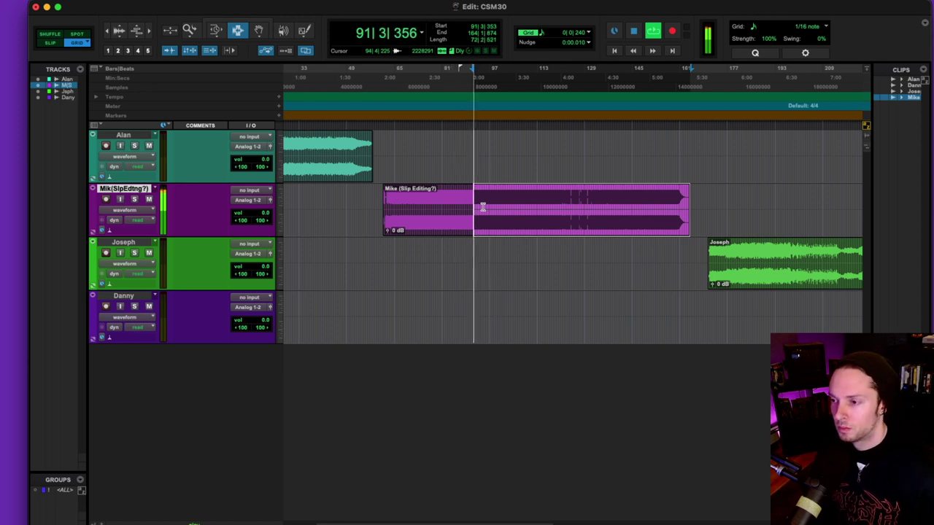
pyautogui.press('space')
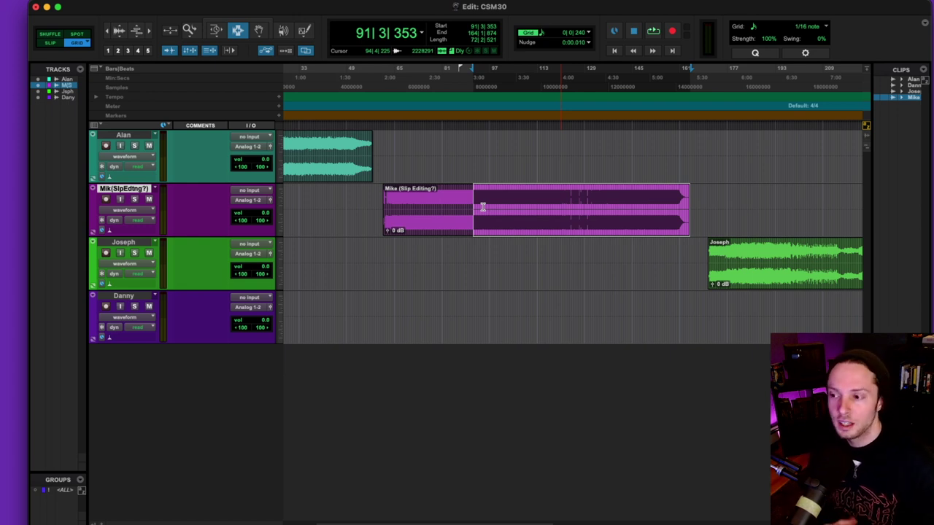
pyautogui.hscroll(5, 483, 208)
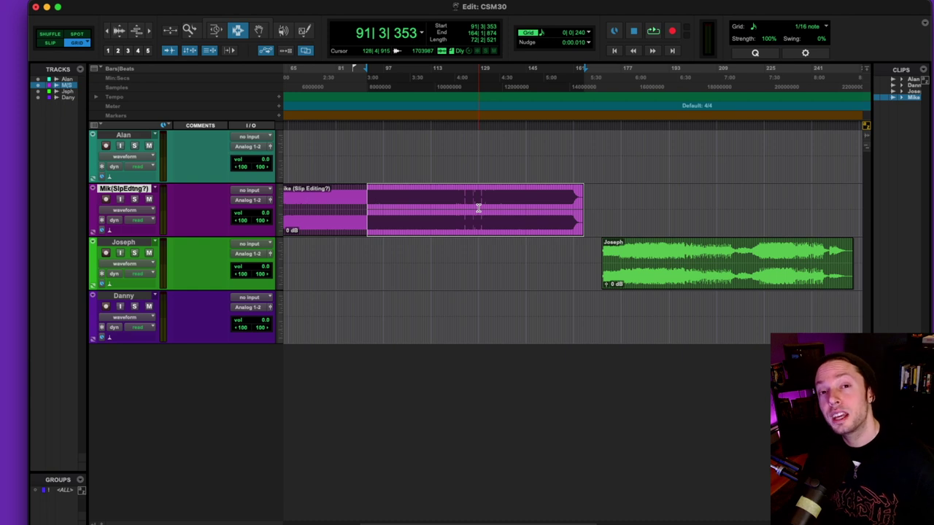
# Select the whole green mix clip on the third track and start playing it.
pyautogui.hscroll(3, 466, 233)
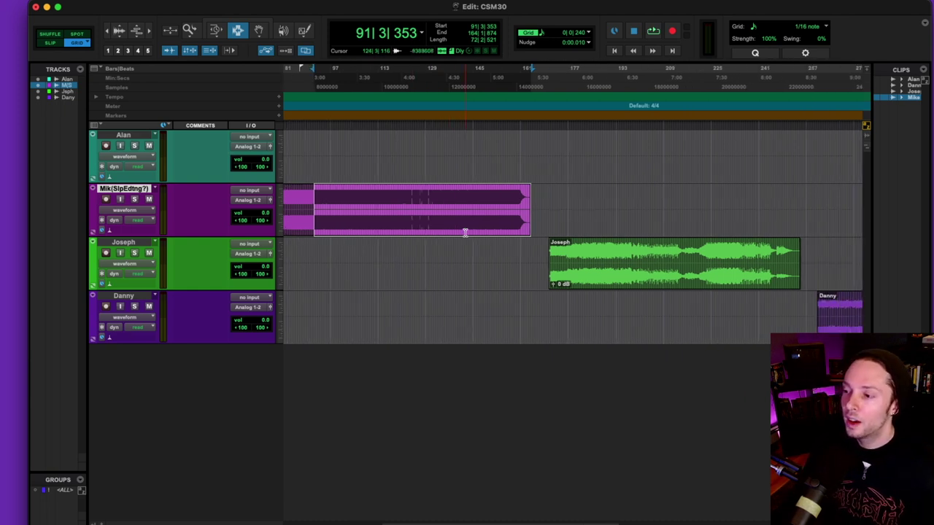
pyautogui.doubleClick(610, 257)
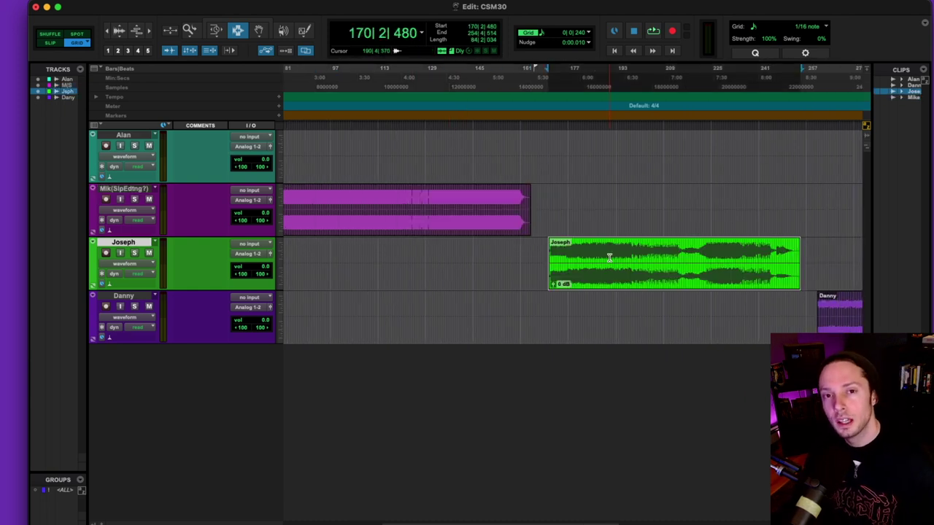
pyautogui.press('space')
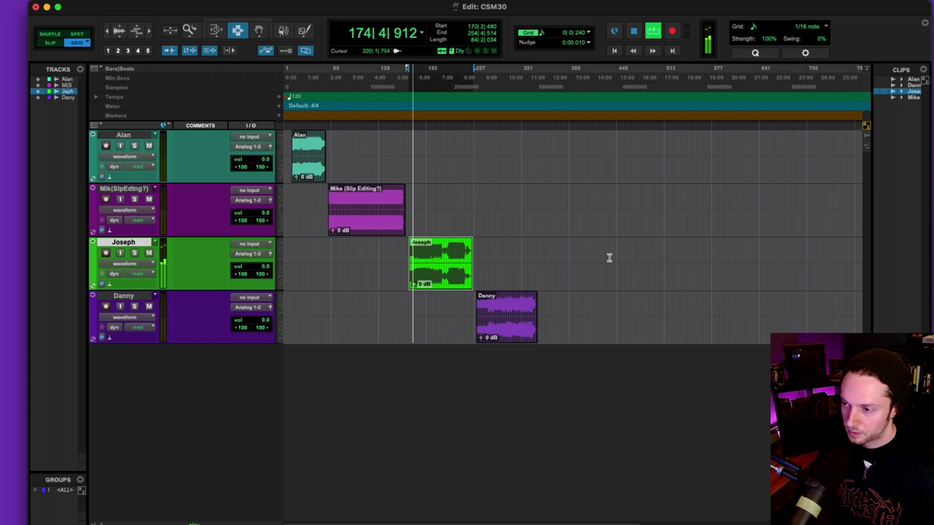
pyautogui.press('super+bracketright')
pyautogui.press('super+bracketright')
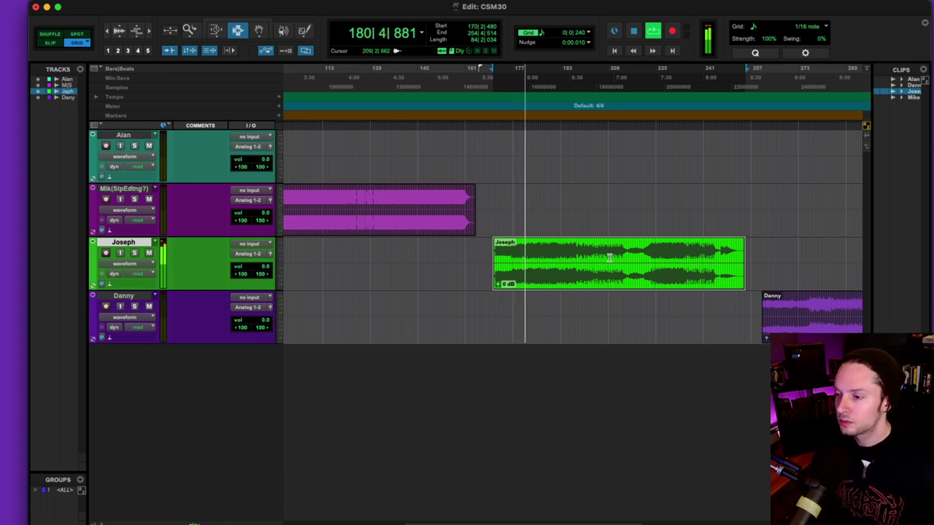
# Split the green clip at the playhead near 181|1|536 and zoom in around the split.
pyautogui.press('super+e')
pyautogui.press('space')
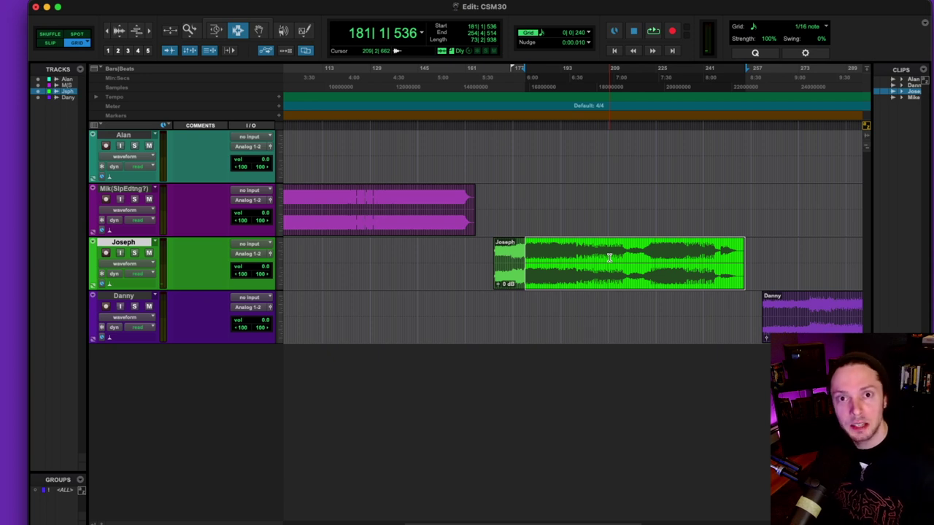
pyautogui.press('space')
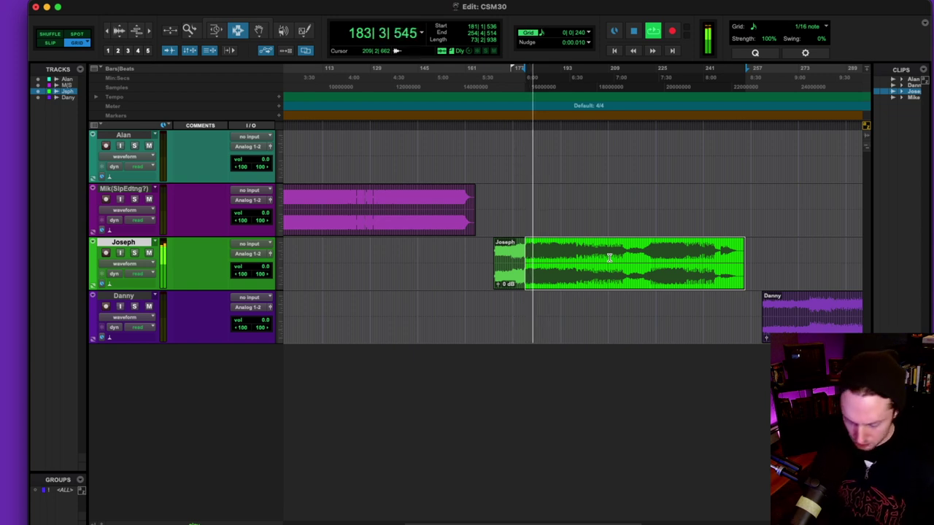
pyautogui.press('super+bracketright')
pyautogui.press('super+bracketright')
pyautogui.press('space')
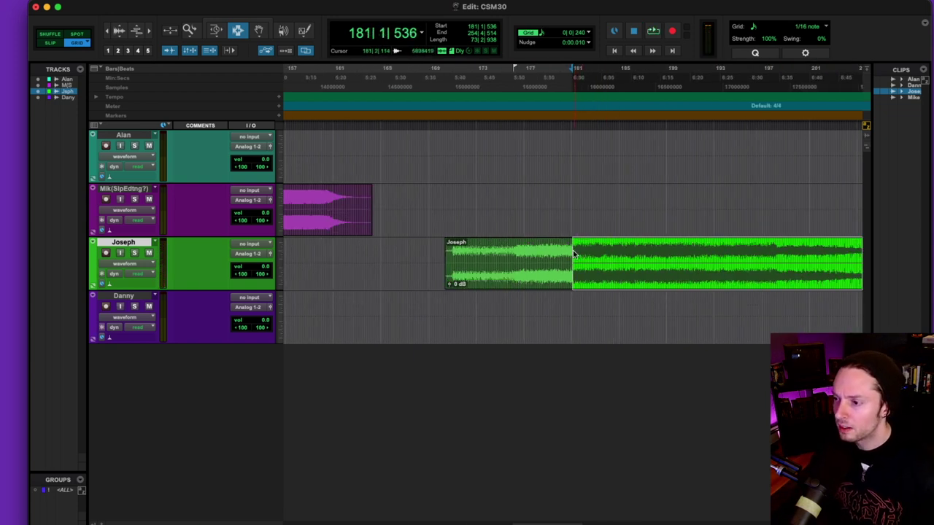
# Audition the green mix from start points 180|2|480, 180|3|240, then 181|3|480.
pyautogui.keyDown('shift'); pyautogui.click(563, 250); pyautogui.keyUp('shift')
pyautogui.press('space')
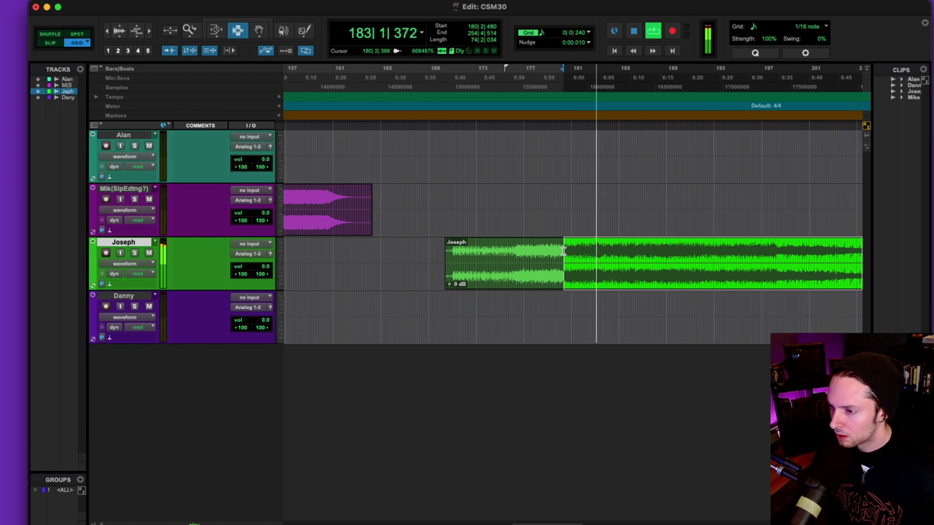
pyautogui.press('space')
pyautogui.keyDown('shift'); pyautogui.click(566, 252); pyautogui.keyUp('shift')
pyautogui.press('space')
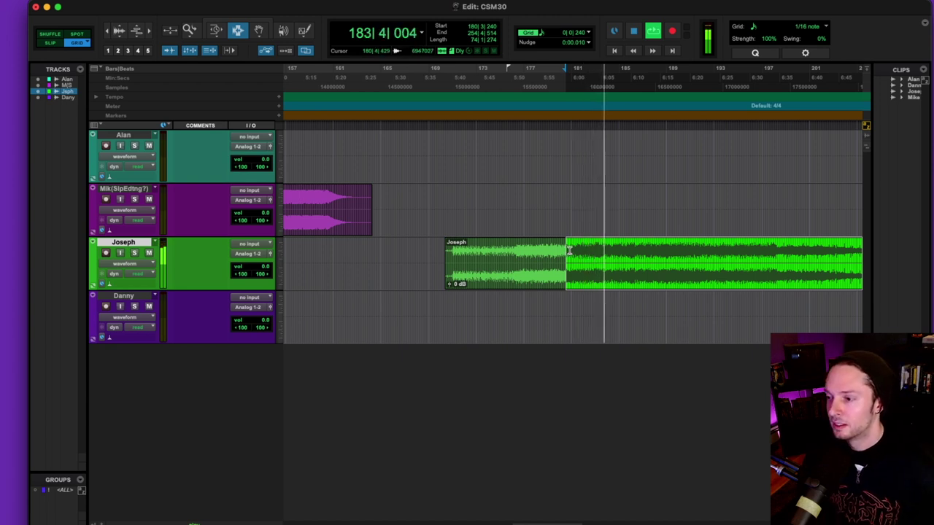
pyautogui.keyDown('shift'); pyautogui.click(578, 250); pyautogui.keyUp('shift')
pyautogui.press('space')
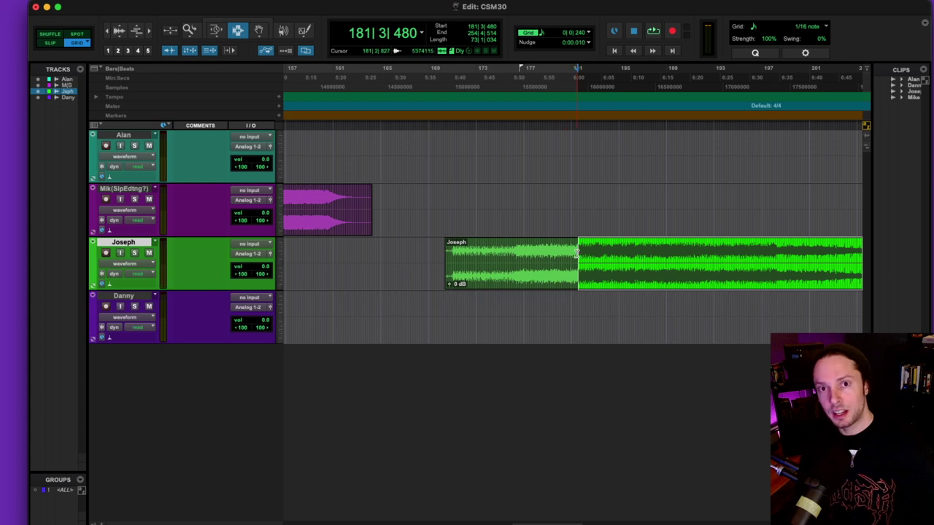
pyautogui.press('space')
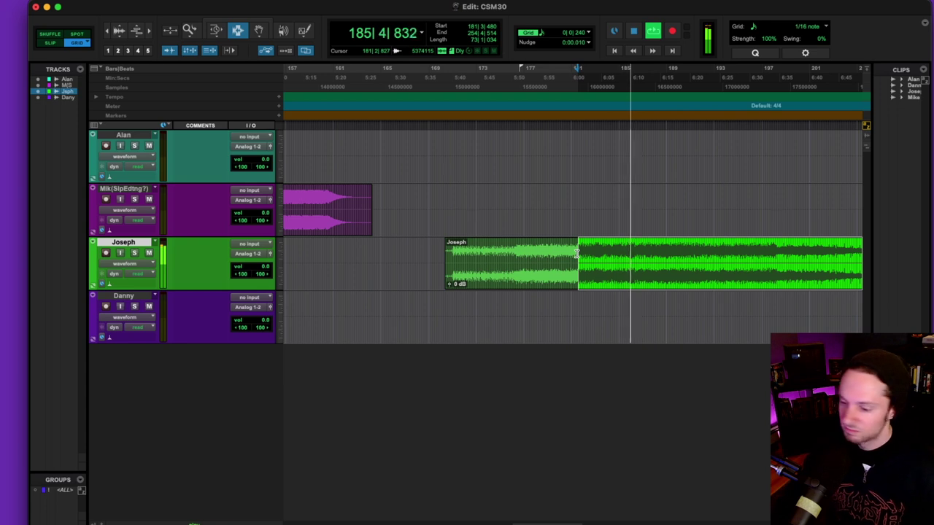
# Follow the green mix playback along the timeline, then stop it.
pyautogui.hscroll(5, 569, 256)
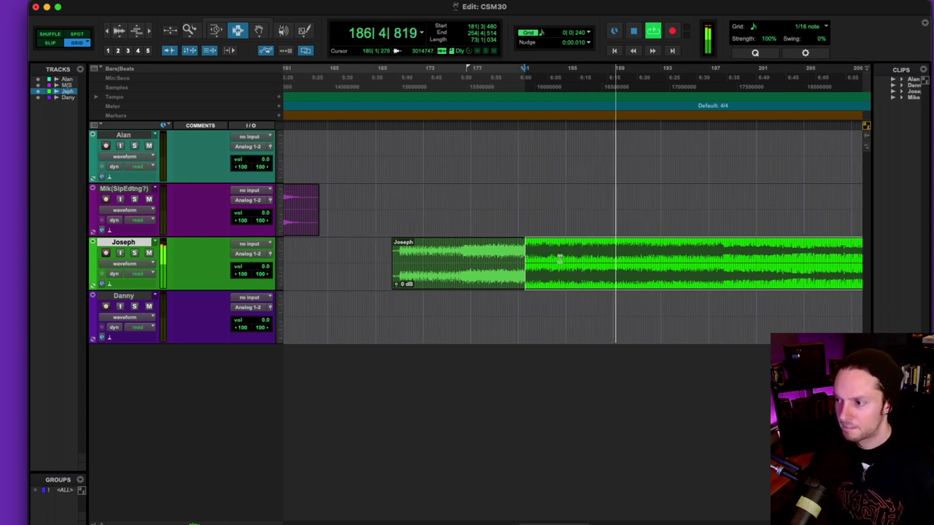
pyautogui.hscroll(-7, 559, 259)
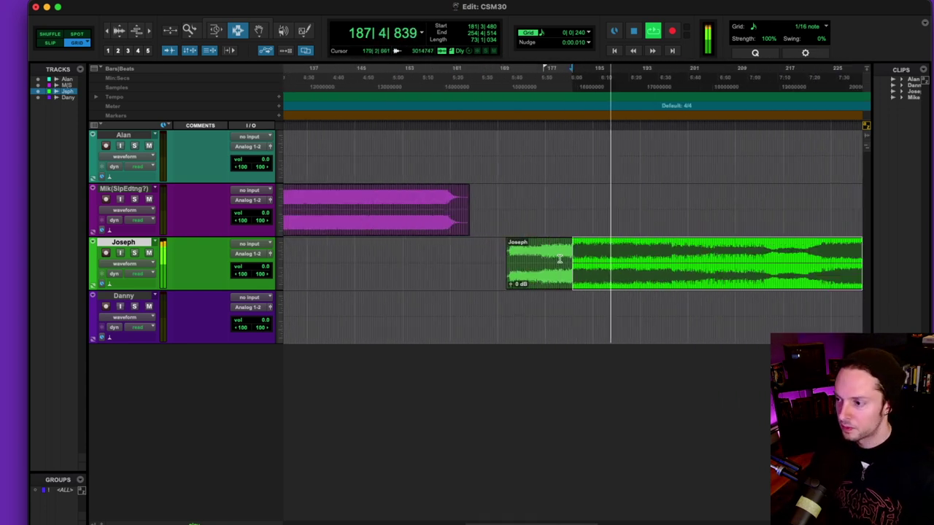
pyautogui.hscroll(2, 558, 259)
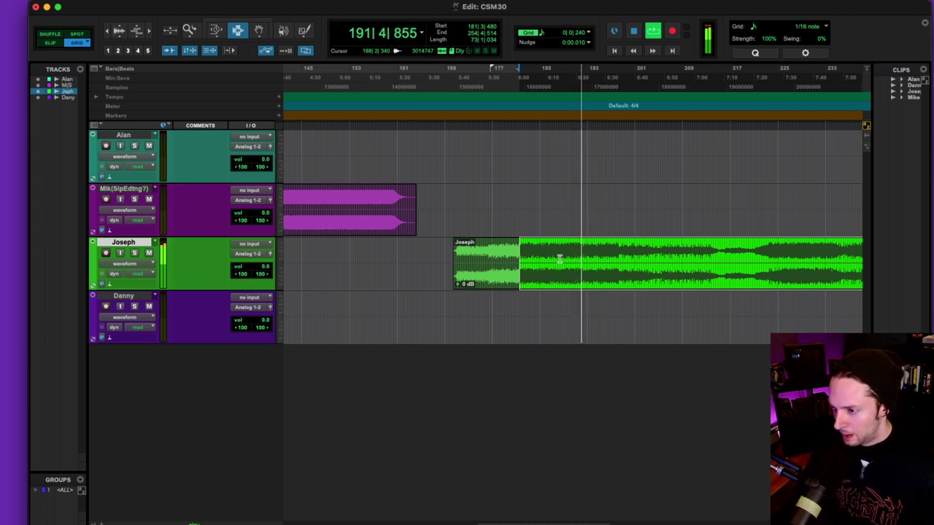
pyautogui.hscroll(4, 559, 259)
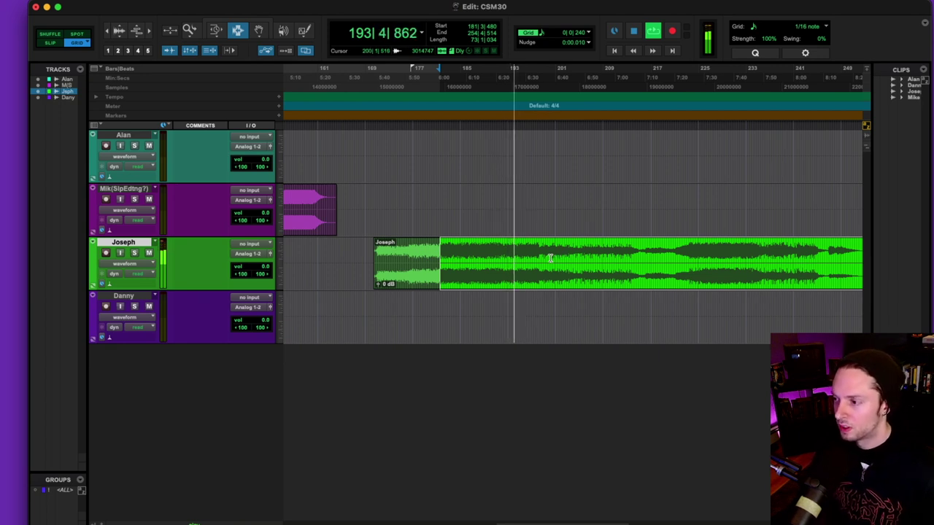
pyautogui.hscroll(2, 556, 259)
pyautogui.hscroll(-3, 552, 259)
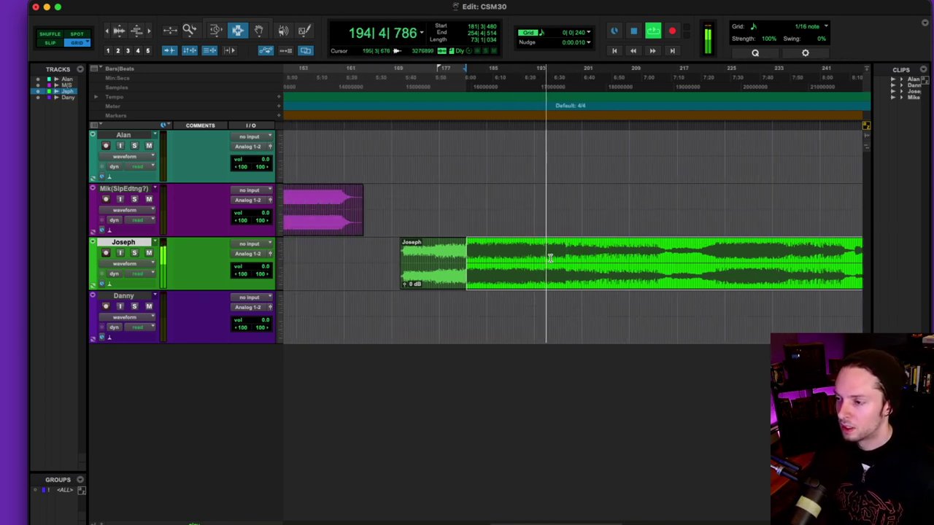
pyautogui.hscroll(1, 550, 259)
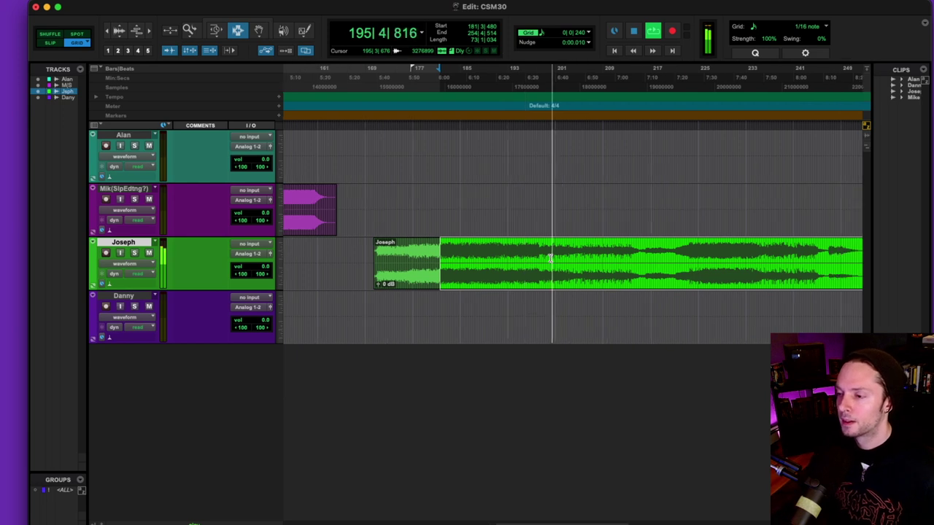
pyautogui.hscroll(1, 550, 259)
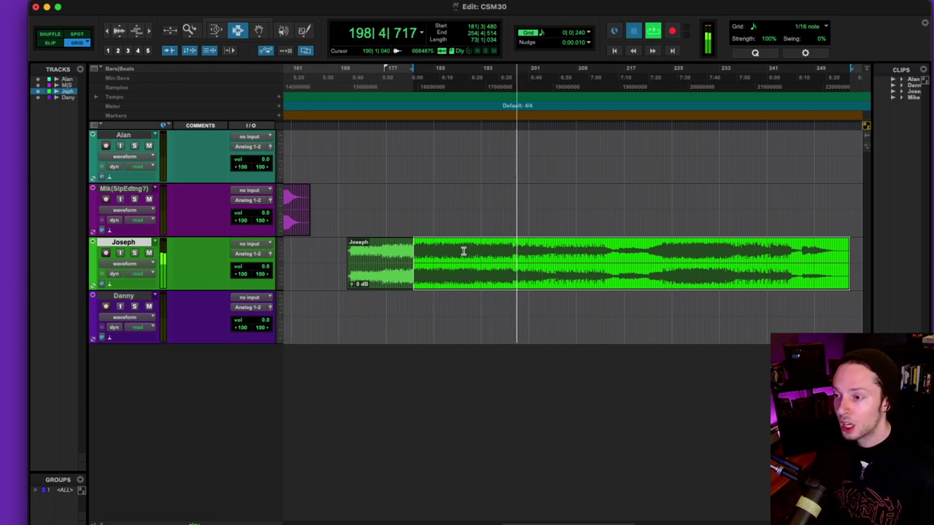
pyautogui.press('space')
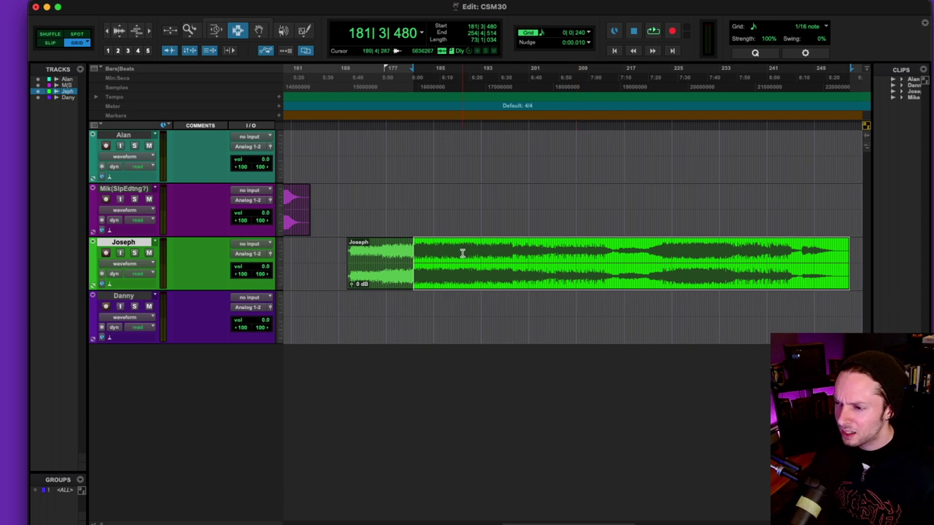
# Restart the green mix clip from a point around bar 190.
pyautogui.click(468, 253)
pyautogui.press('space')
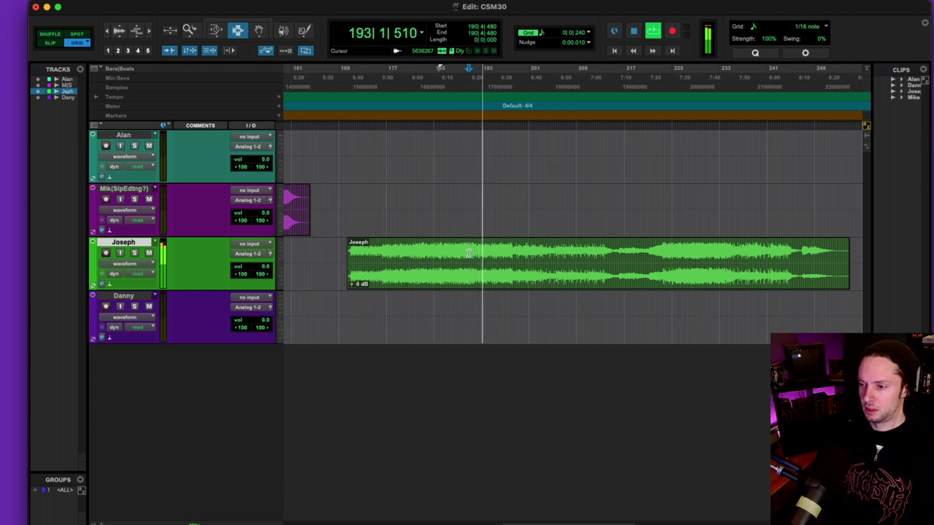
# Stop the green mix near bar 193 and scroll right toward the fourth-track clip.
pyautogui.press('space')
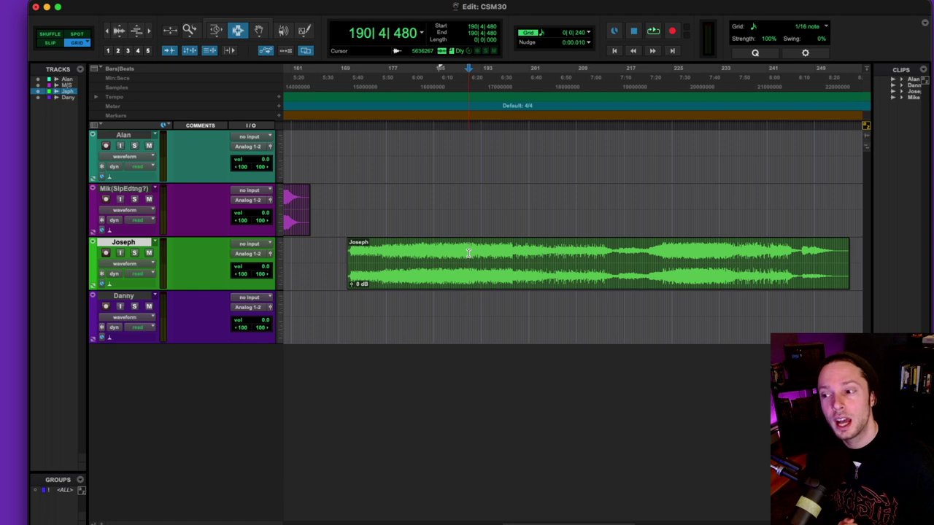
pyautogui.hscroll(10, 474, 256)
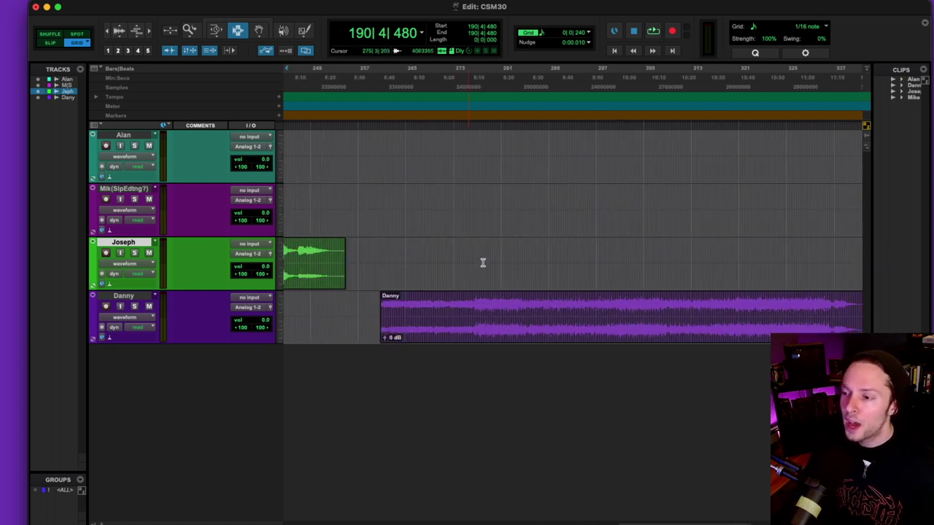
# Select the whole purple mix clip on the fourth track and start playing it.
pyautogui.doubleClick(499, 313)
pyautogui.scroll(5, 499, 314)
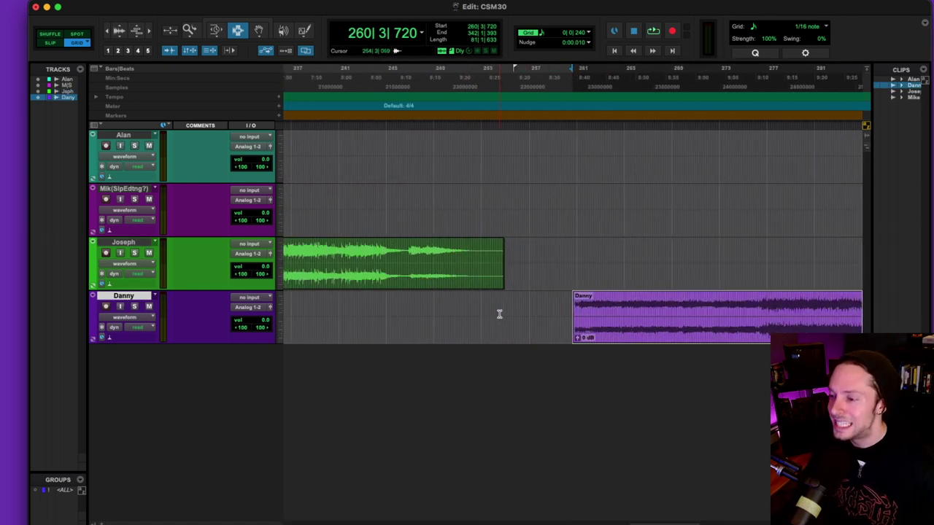
pyautogui.press('space')
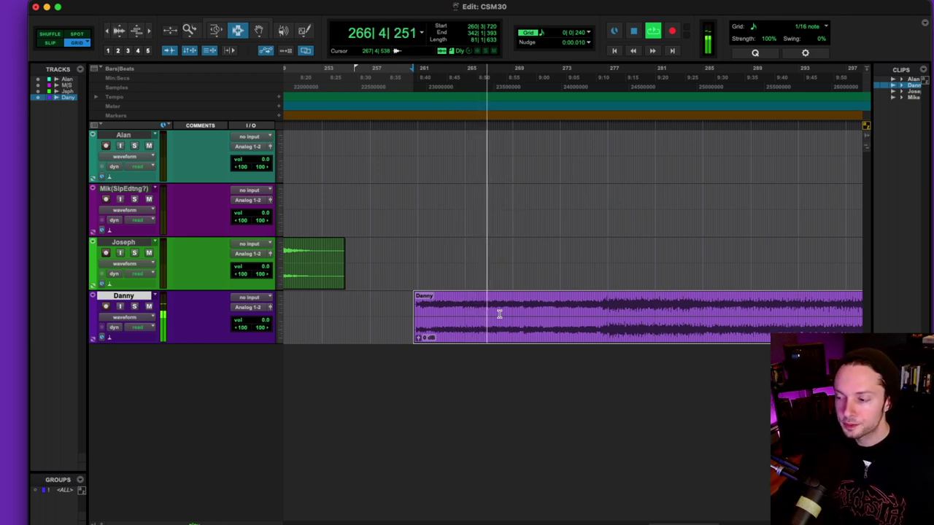
pyautogui.hscroll(3, 481, 313)
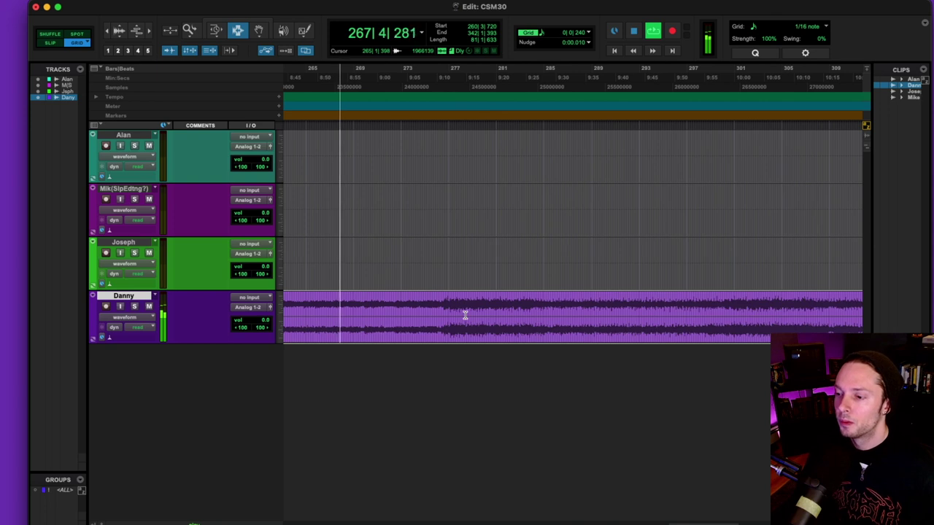
pyautogui.scroll(-2, 465, 315)
pyautogui.scroll(2, 465, 315)
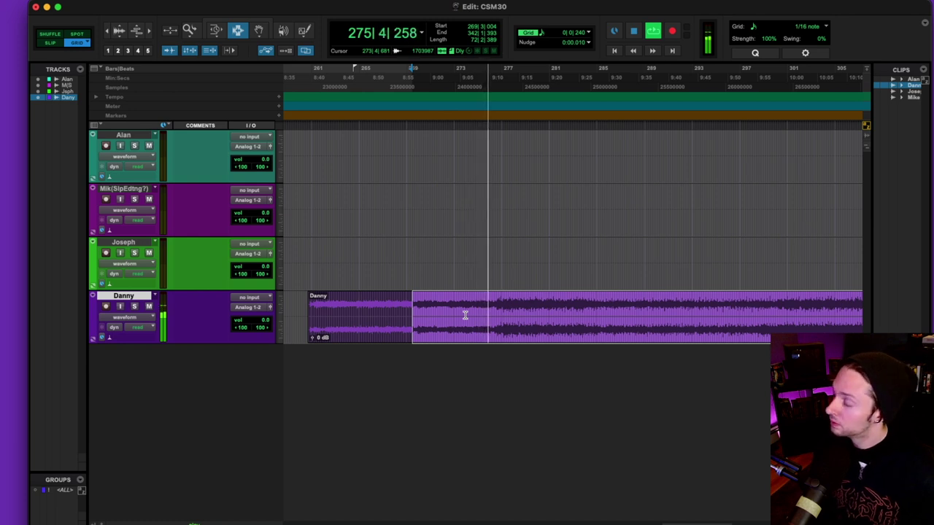
# Move the selection start forward to 283|3|019 and replay the purple mix from there.
pyautogui.press('Down')
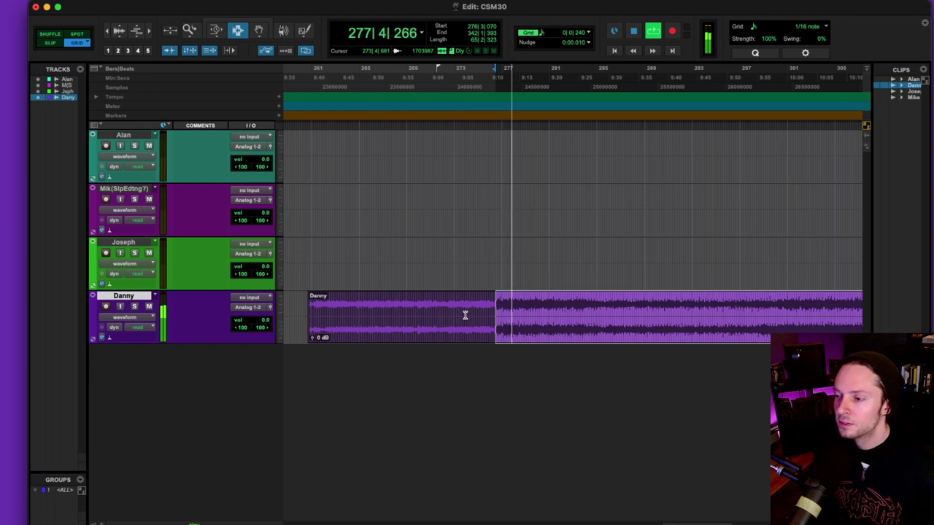
pyautogui.press('Down')
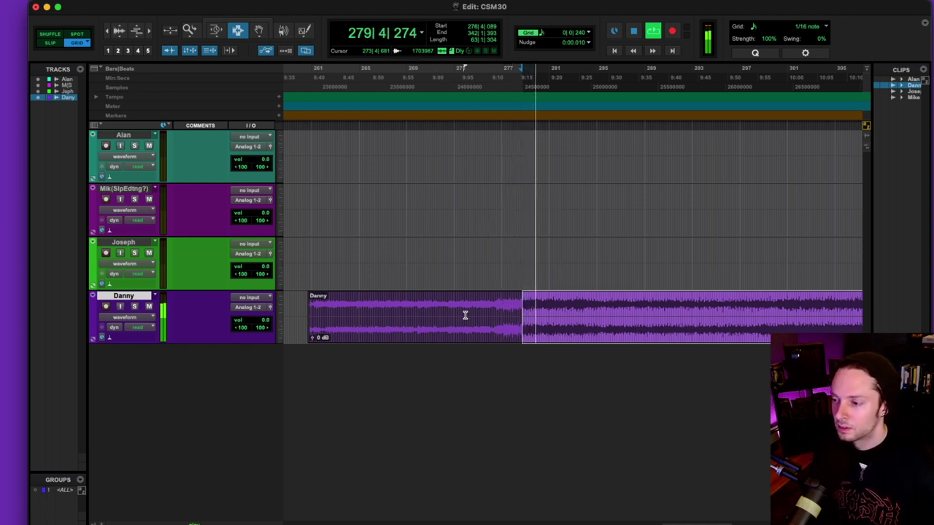
pyautogui.press('space')
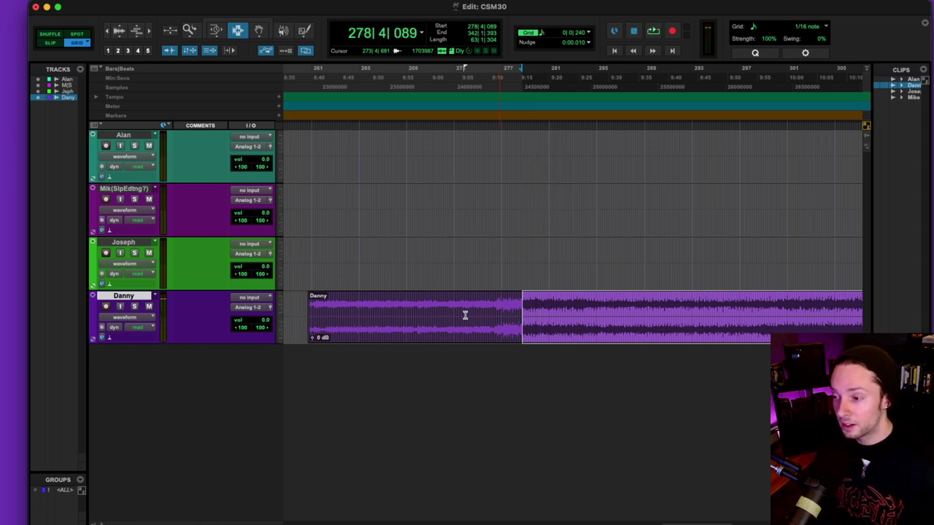
pyautogui.press('space')
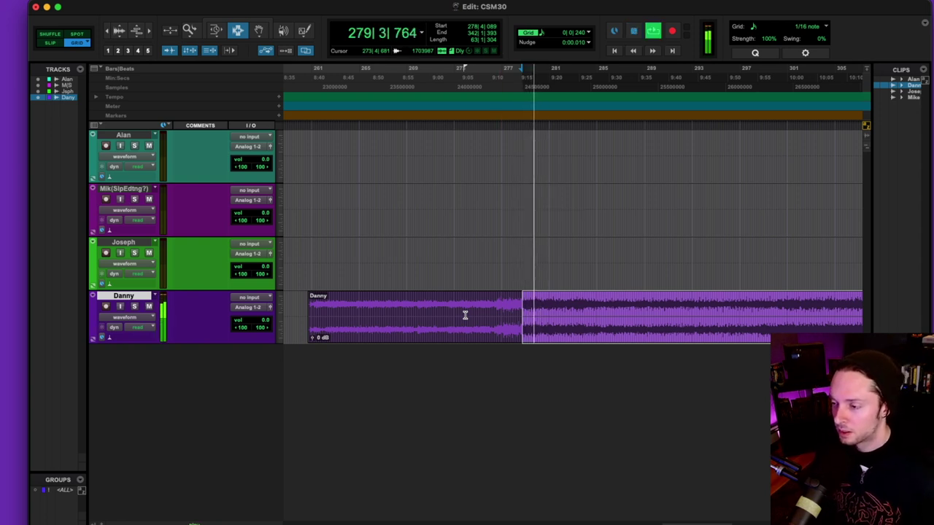
pyautogui.hscroll(5, 464, 314)
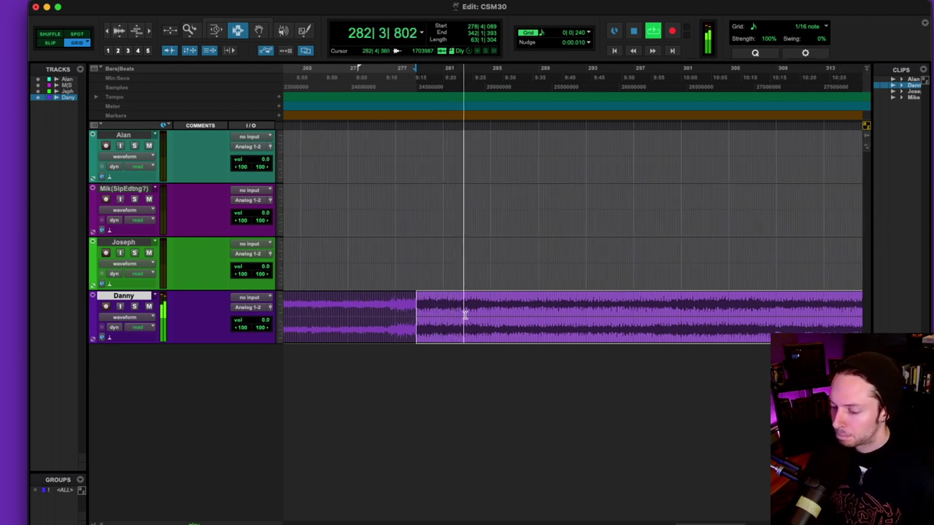
# Move the purple clip's selection start to 292|2|488 and resume playback zoomed out.
pyautogui.press('Down')
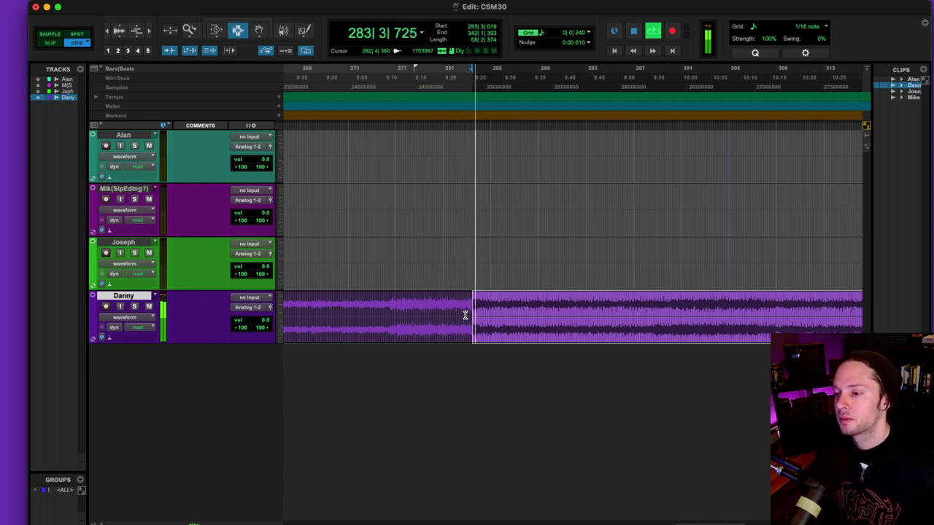
pyautogui.press('space')
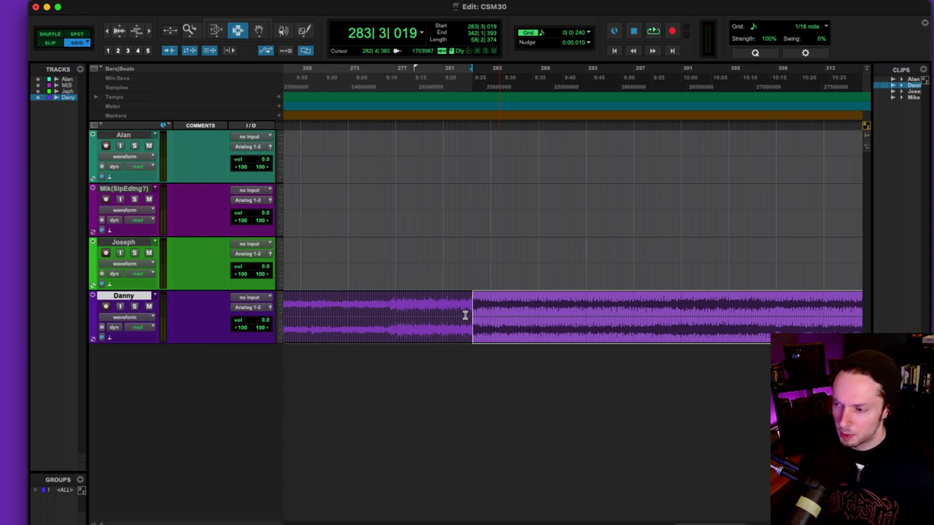
pyautogui.press('space')
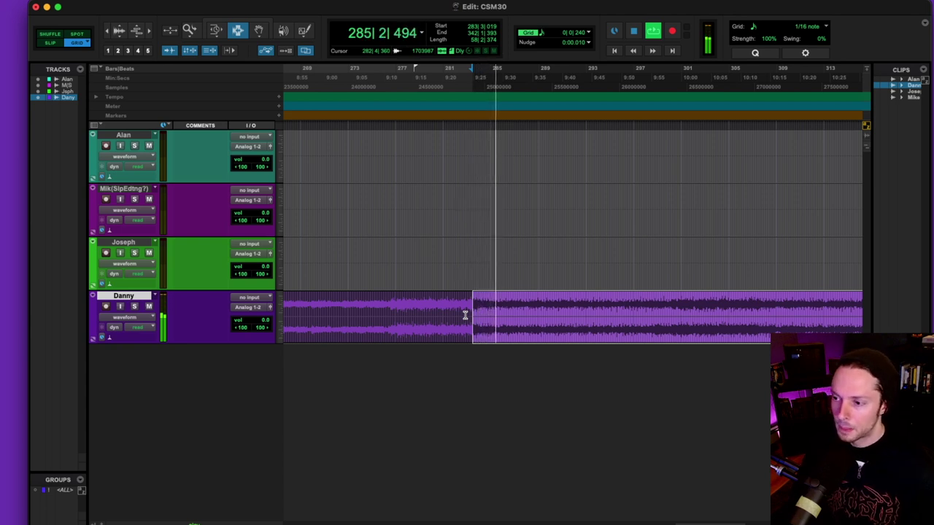
pyautogui.hscroll(2, 464, 315)
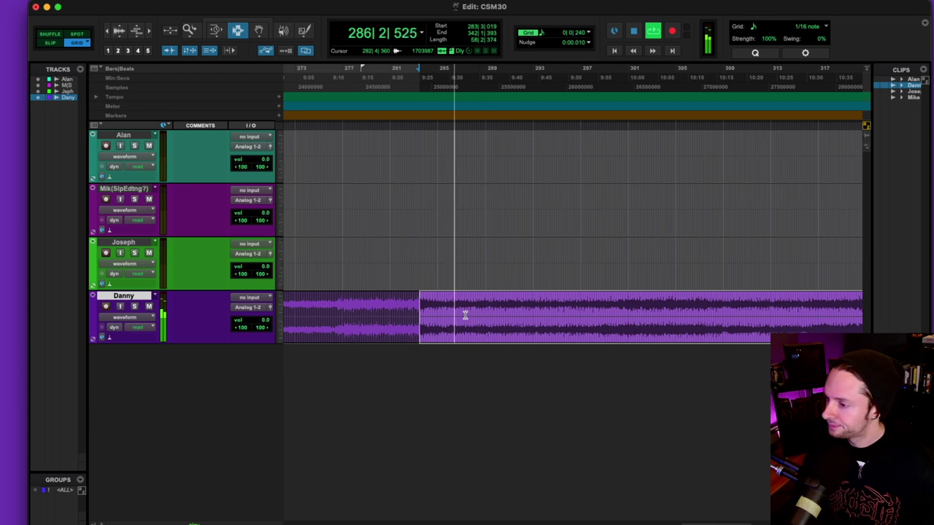
pyautogui.press('super+bracketleft')
pyautogui.press('super+bracketleft')
pyautogui.hscroll(2, 465, 315)
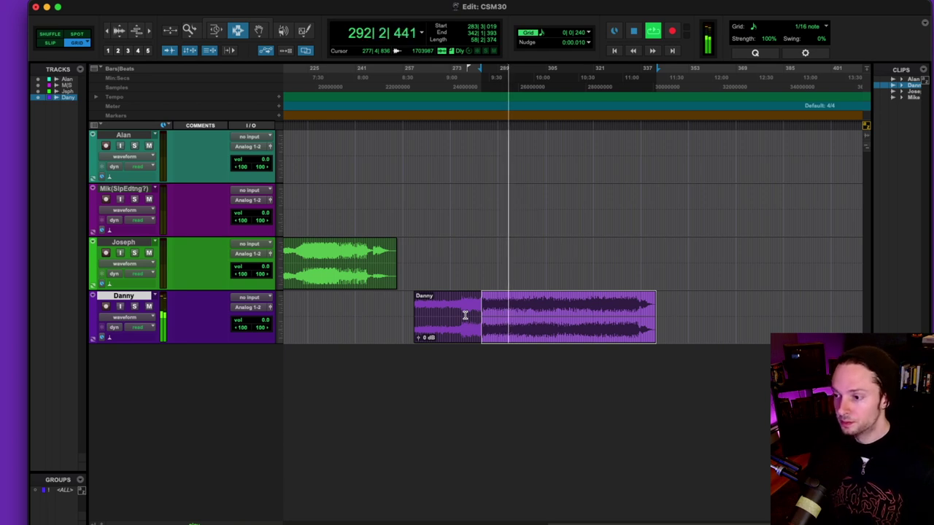
pyautogui.press('Down')
# Stop the purple mix, leaving the selection starting at 292|2|488.
pyautogui.press('space')
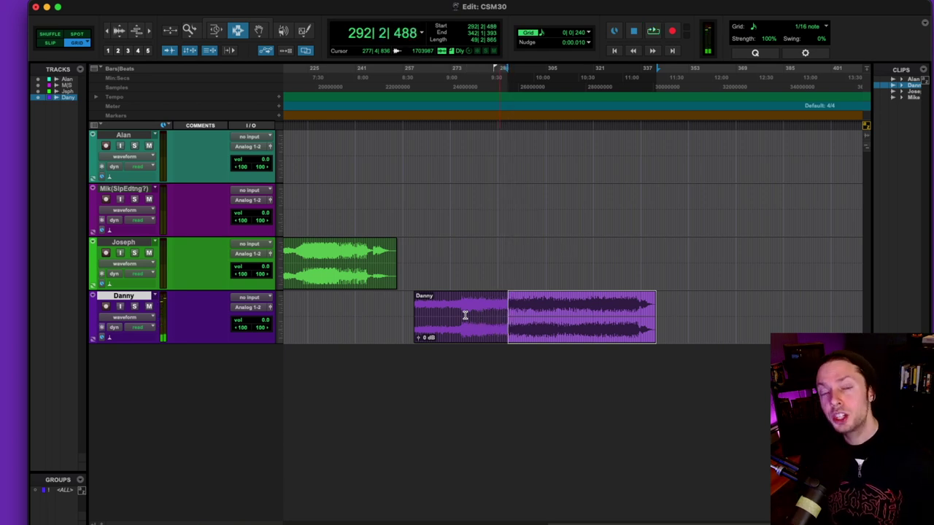